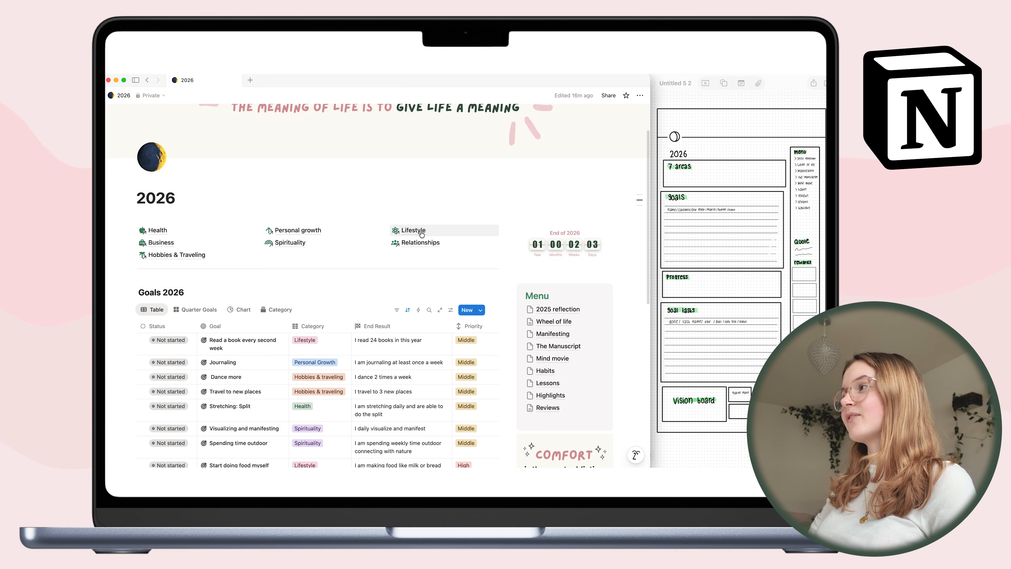
Step: Look through the 2026 page to the Goals 2026 table and check its view settings, including the additional data source settings
scroll(485, 271, "down", 1)
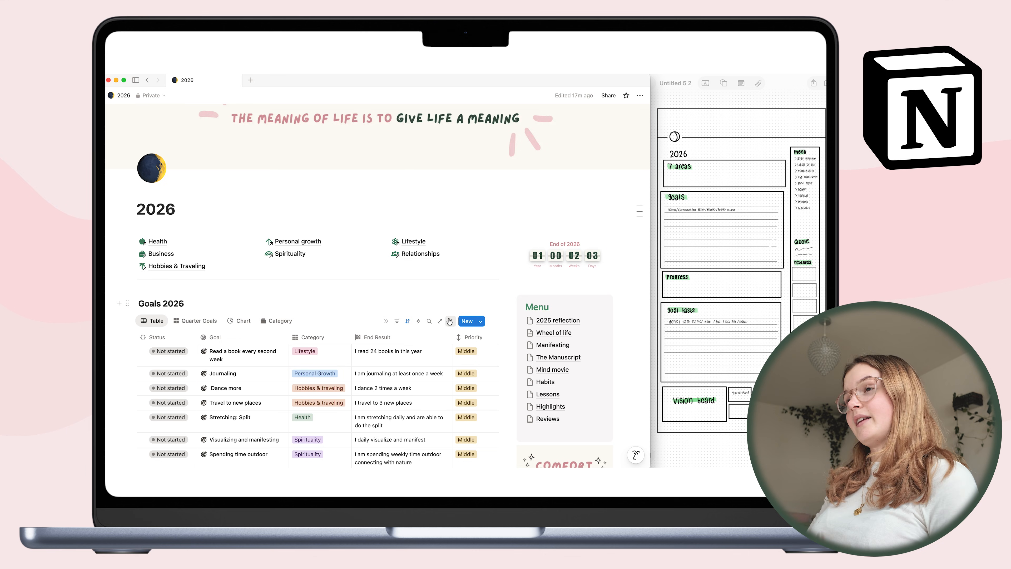
scroll(450, 321, "down", 2)
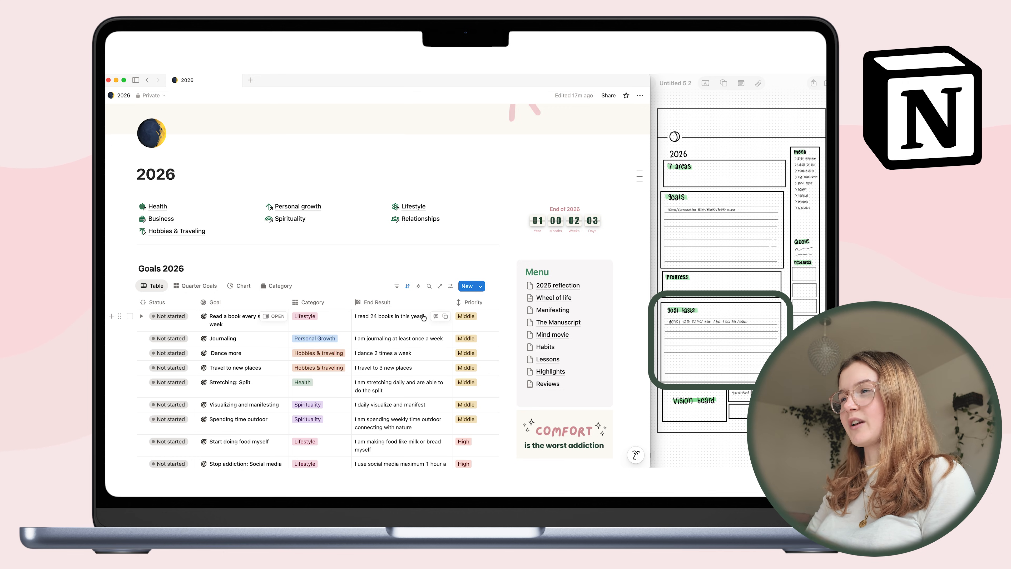
scroll(420, 317, "down", 2)
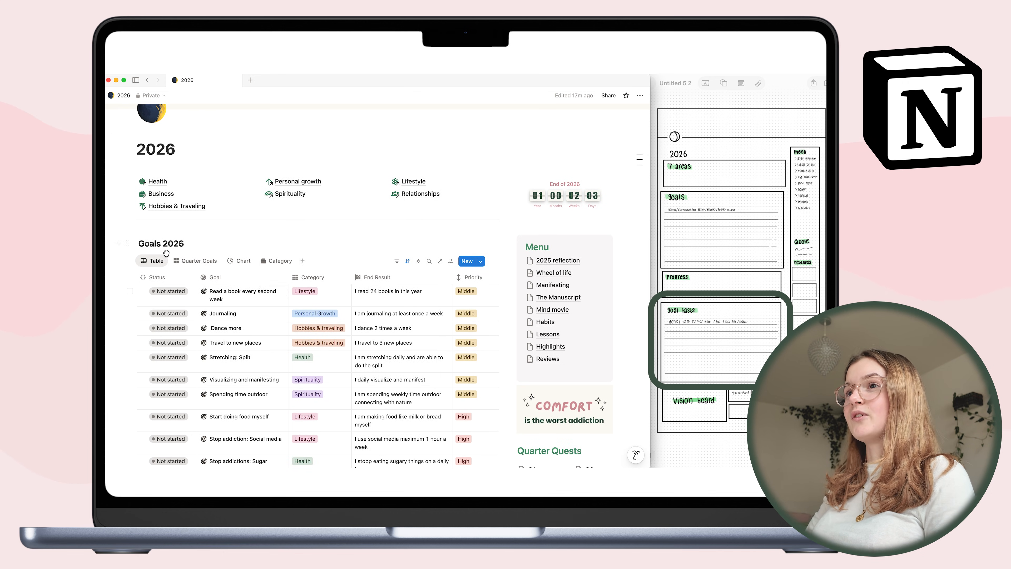
scroll(167, 342, "down", 1)
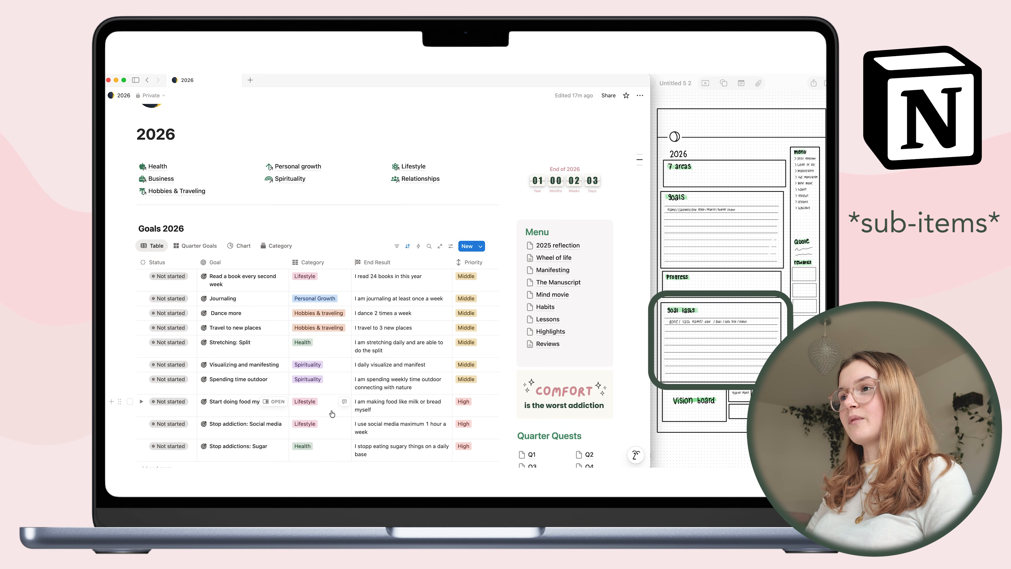
scroll(358, 376, "down", 1)
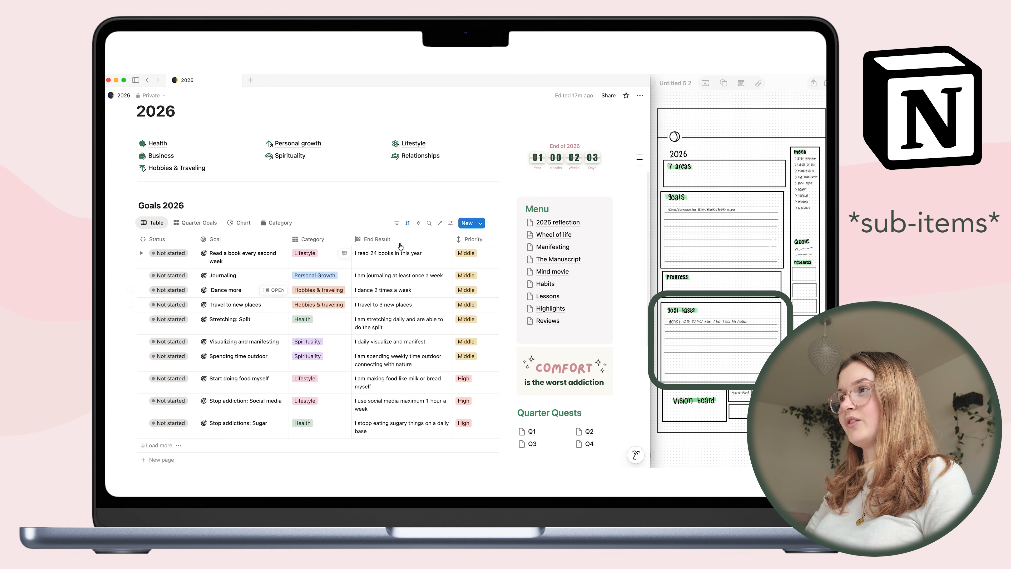
left_click(449, 224)
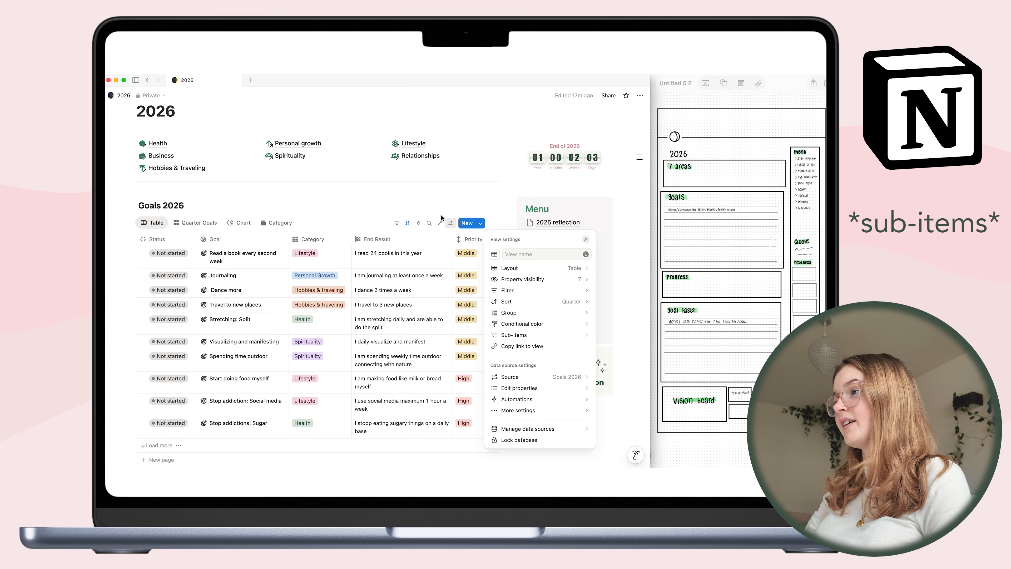
left_click(534, 412)
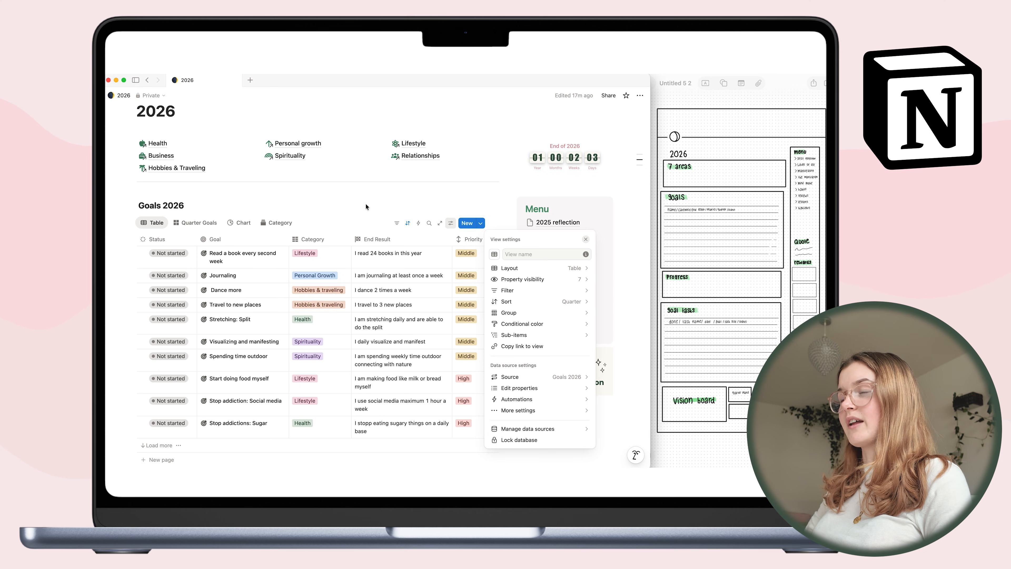
left_click(366, 204)
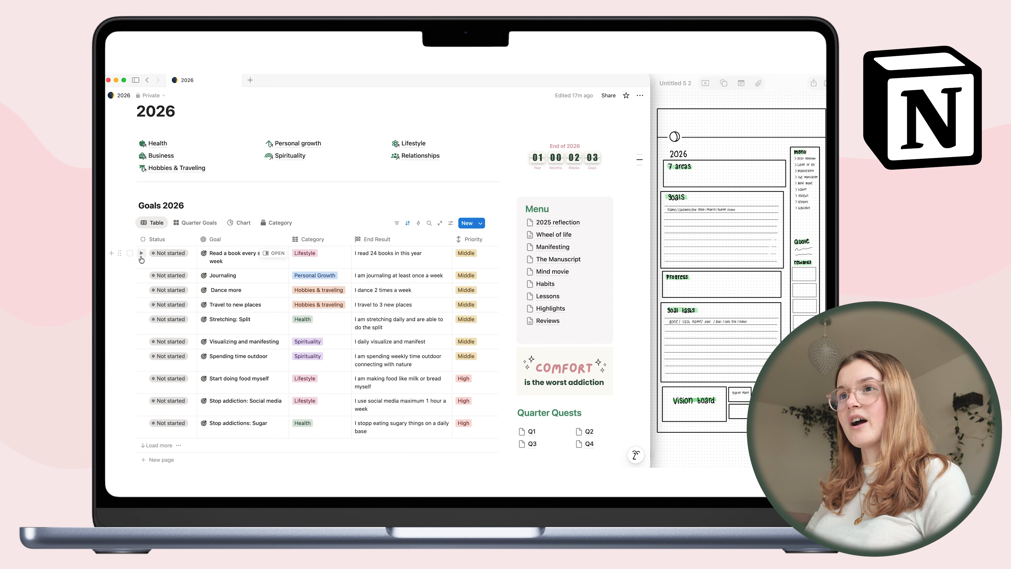
Step: Expand the "Read a book every second week" goal and add an empty sub-item under it
left_click(141, 254)
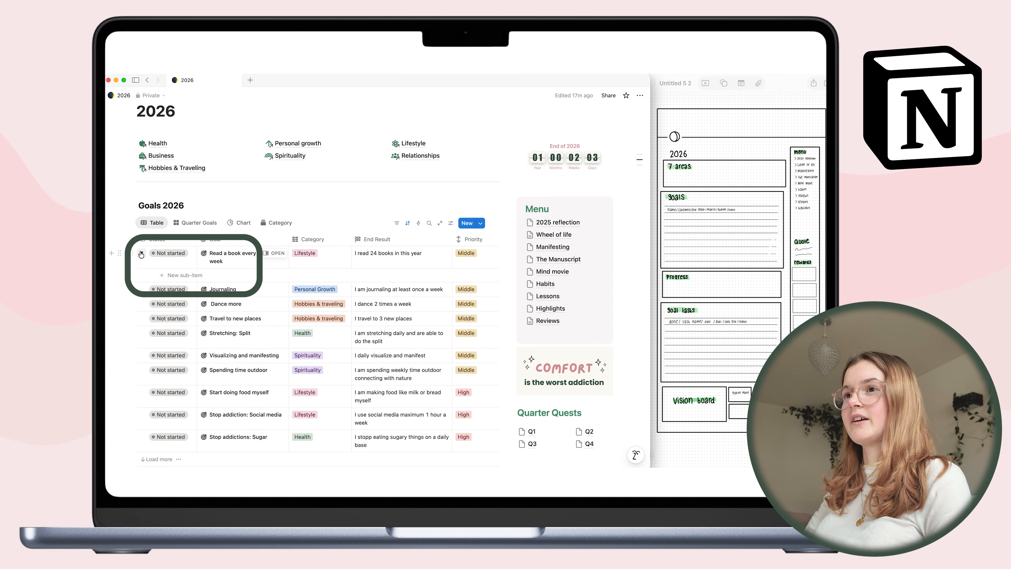
left_click(184, 276)
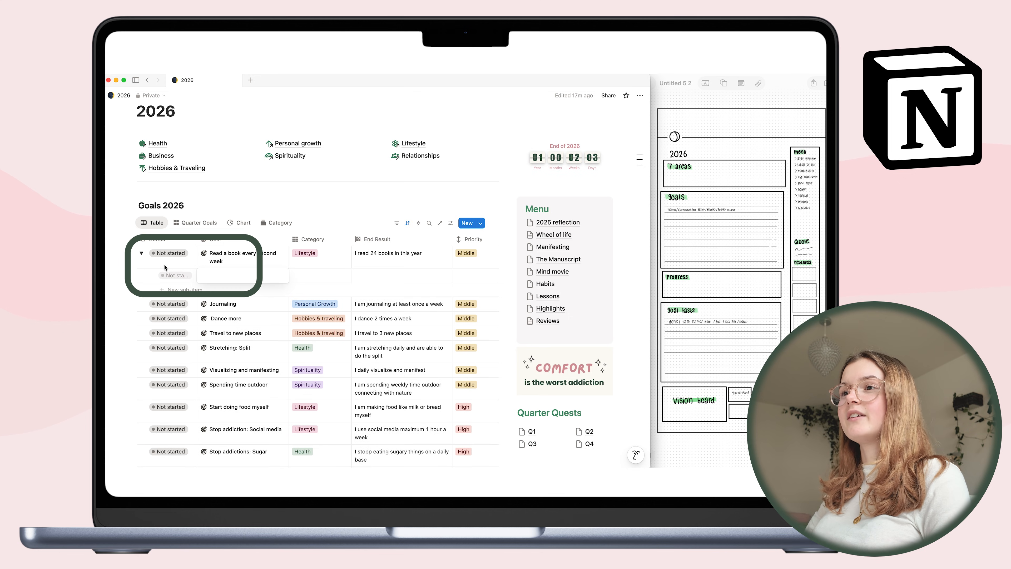
left_click(173, 275)
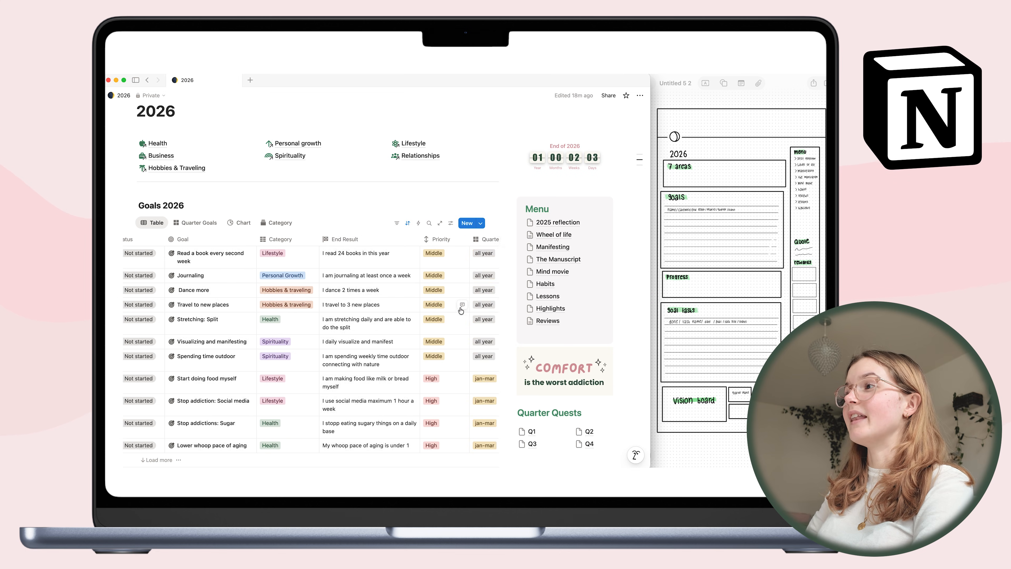
Step: Examine the Quarter and Stand columns of the Goals 2026 table
scroll(462, 312, "right", 5)
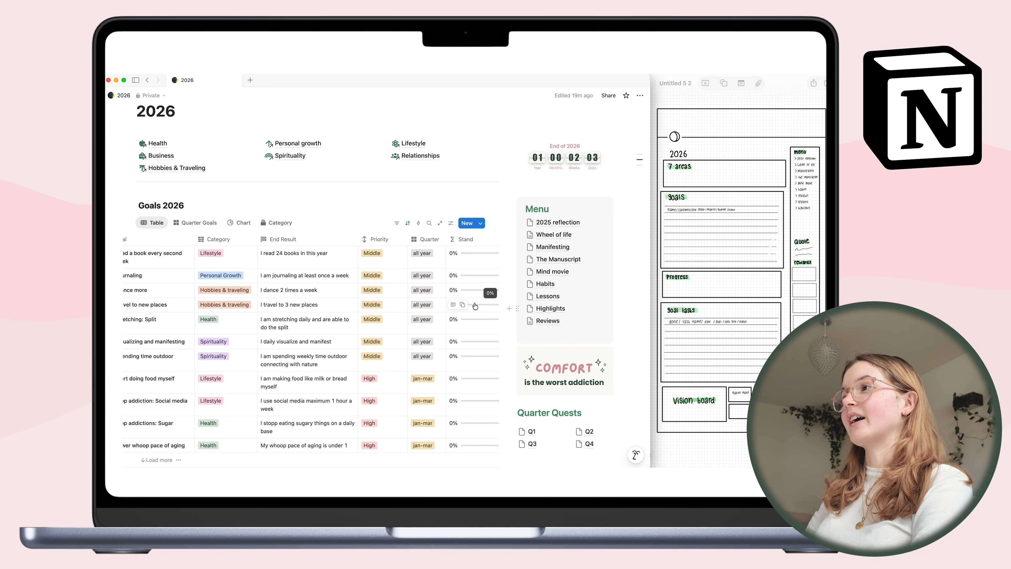
scroll(475, 306, "right", 2)
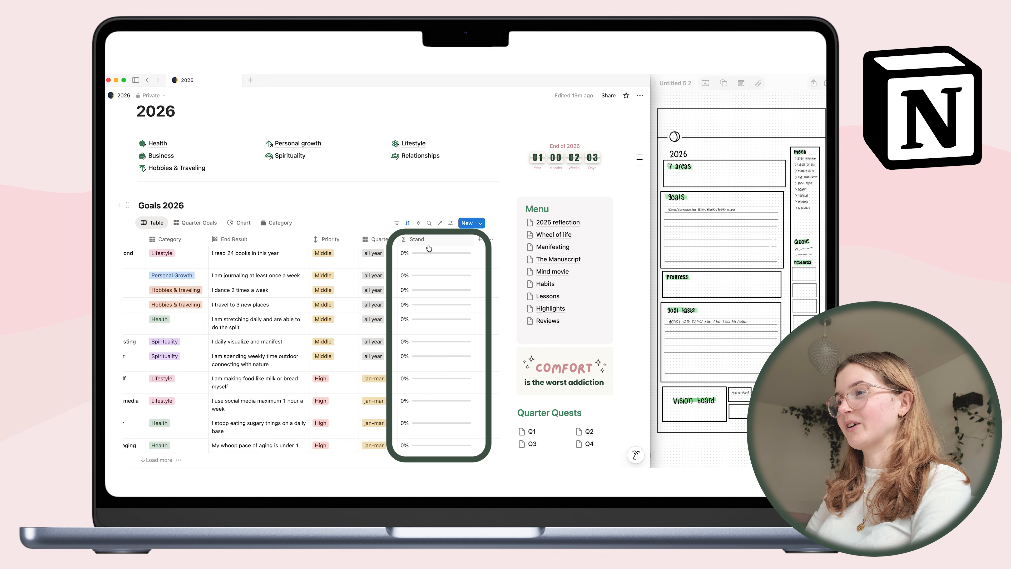
scroll(440, 379, "down", 4)
scroll(438, 379, "up", 6)
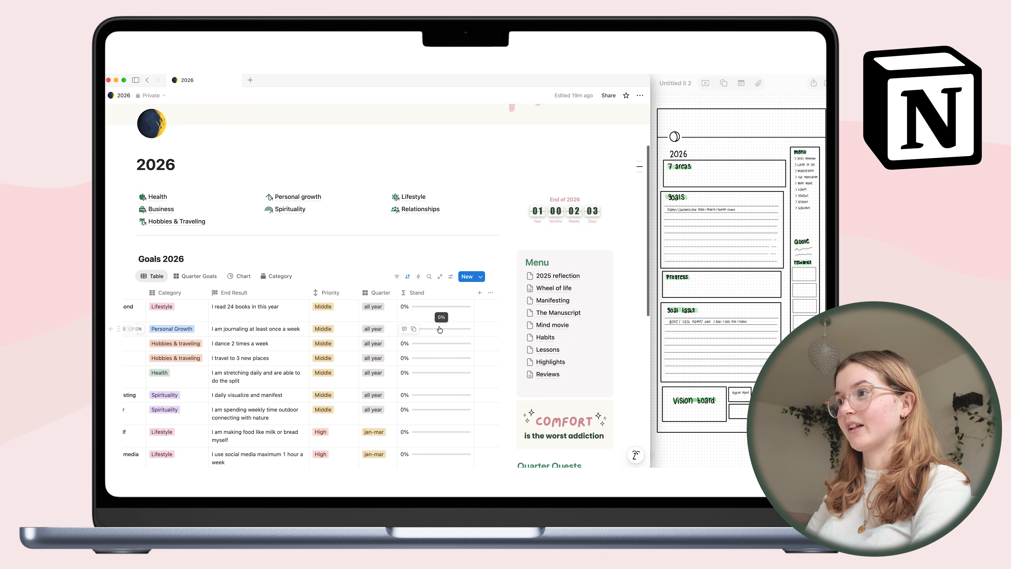
left_click(416, 293)
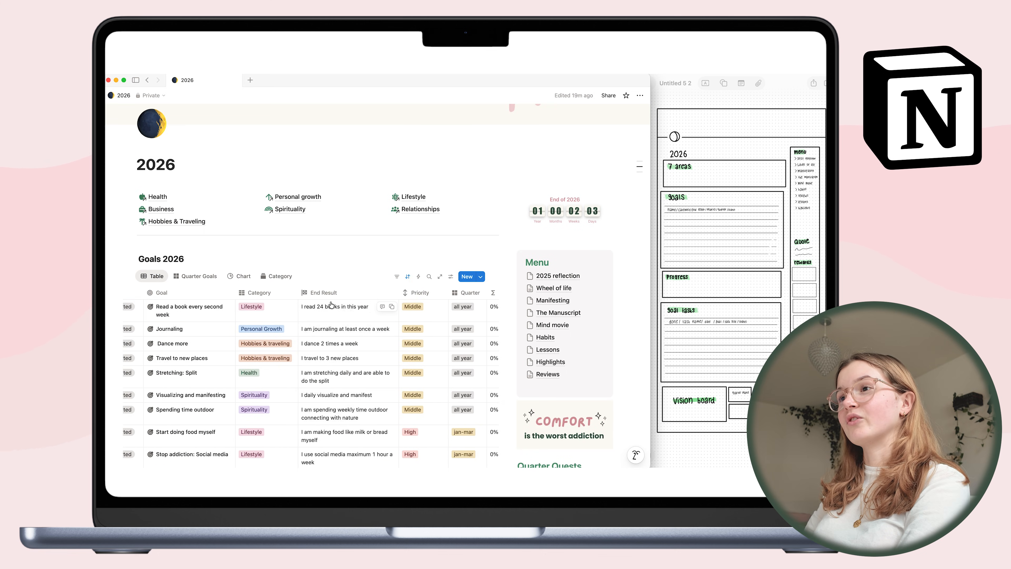
scroll(329, 303, "left", 1)
scroll(203, 305, "left", 2)
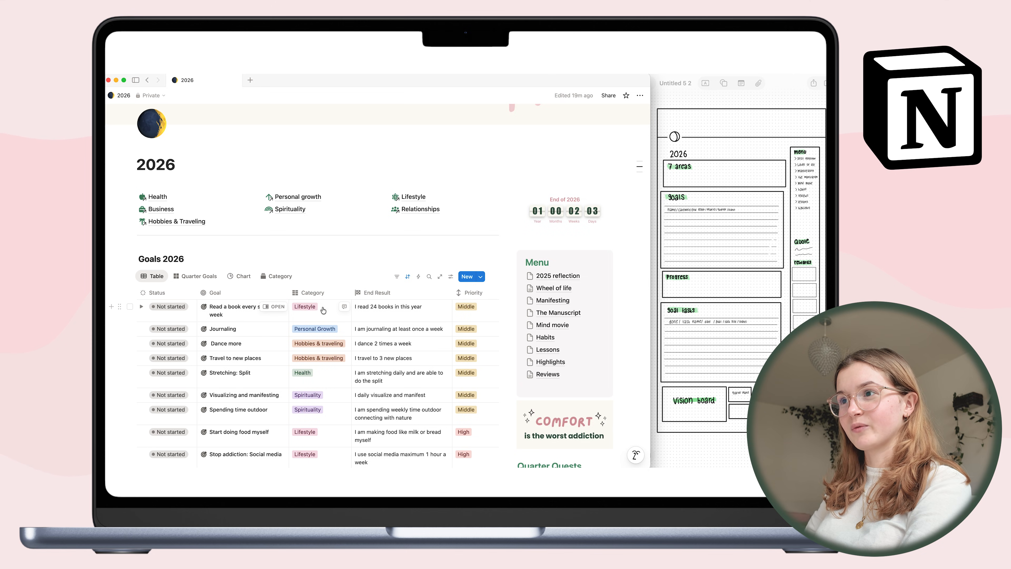
Step: Inspect the Stand property's formula and display settings on the "Read a book every second week" page, and close the page
left_click(281, 306)
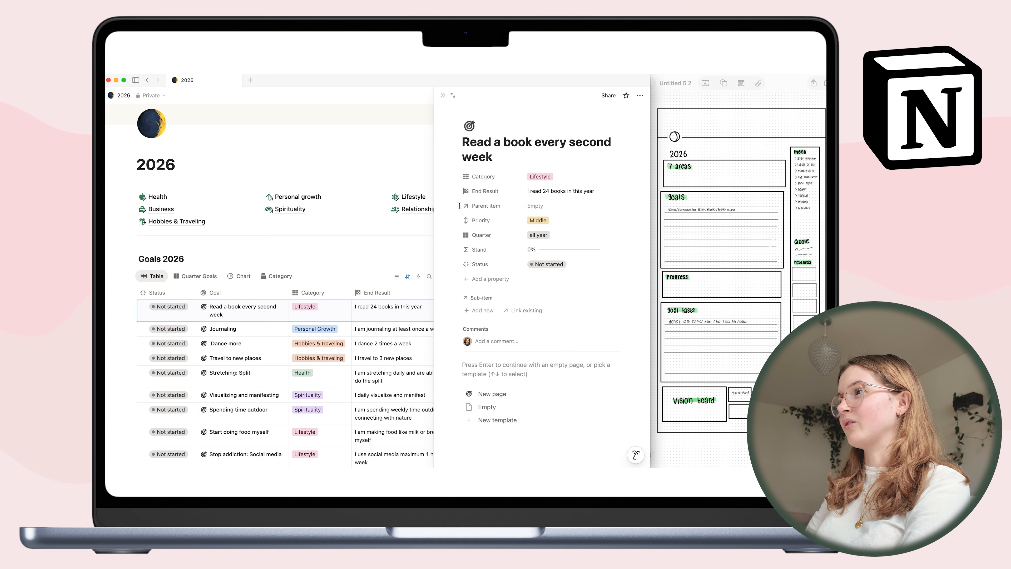
left_click(490, 250)
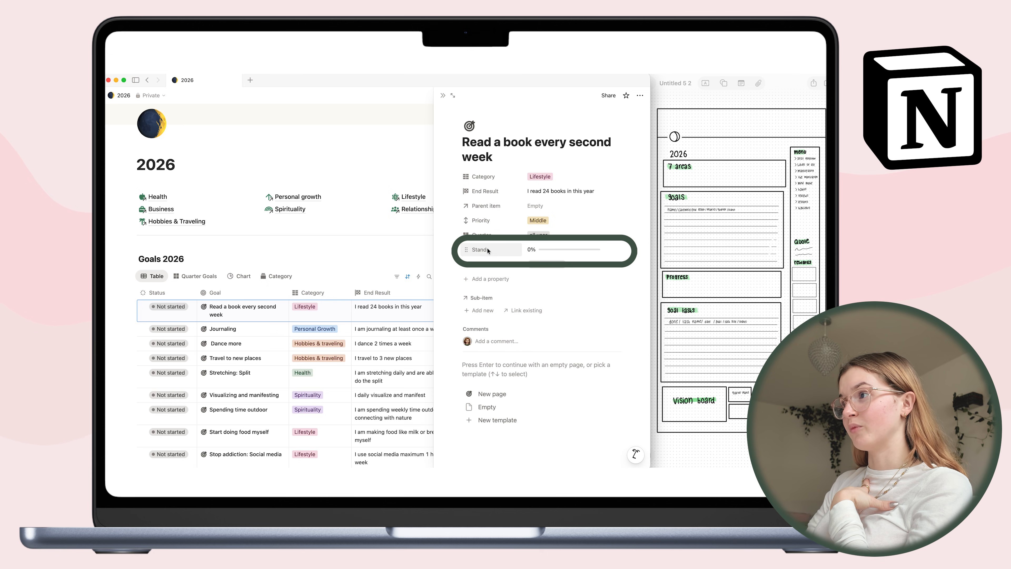
left_click(489, 250)
left_click(491, 281)
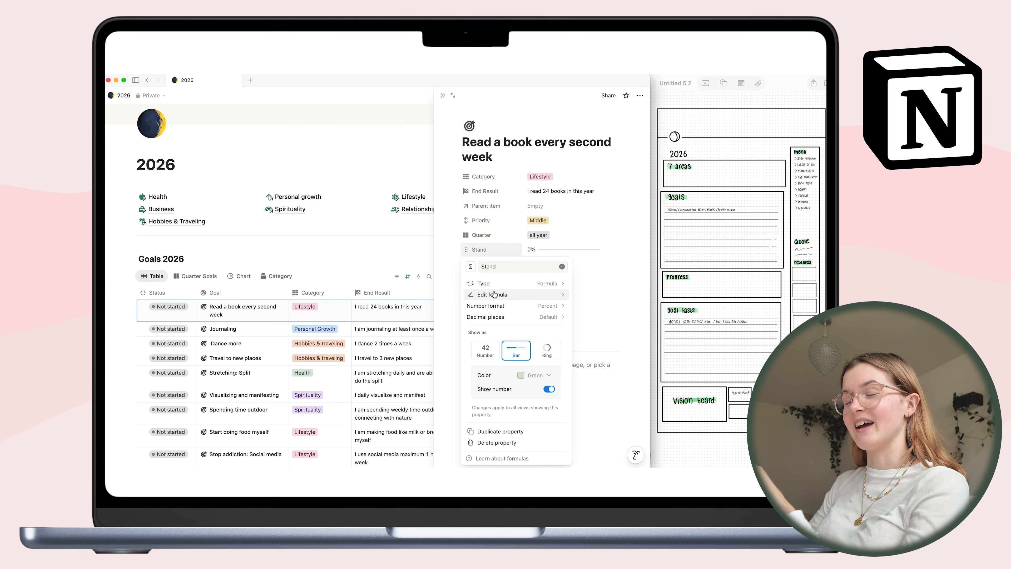
left_click(495, 294)
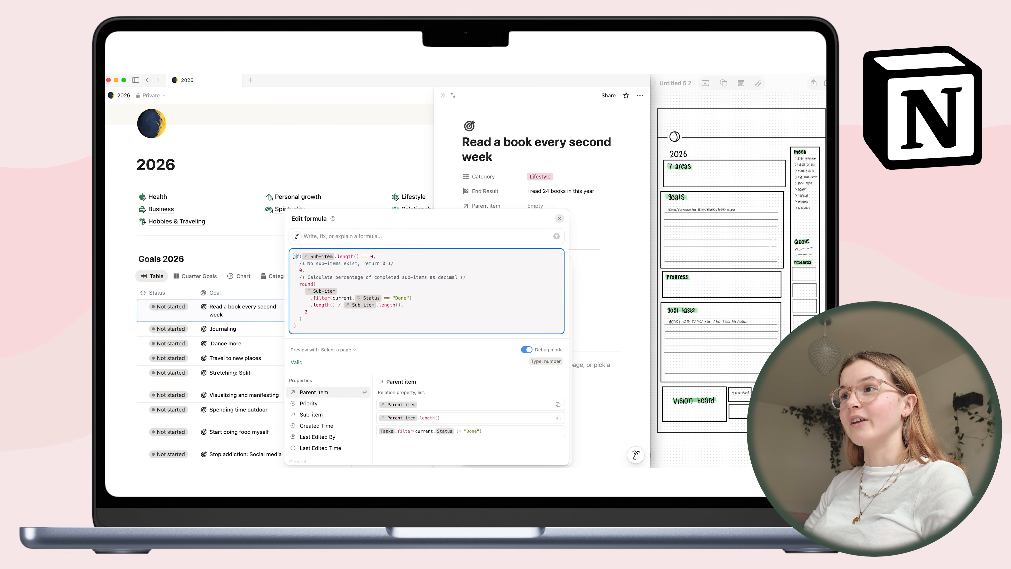
left_click_drag(294, 256, 306, 326)
left_click(306, 327)
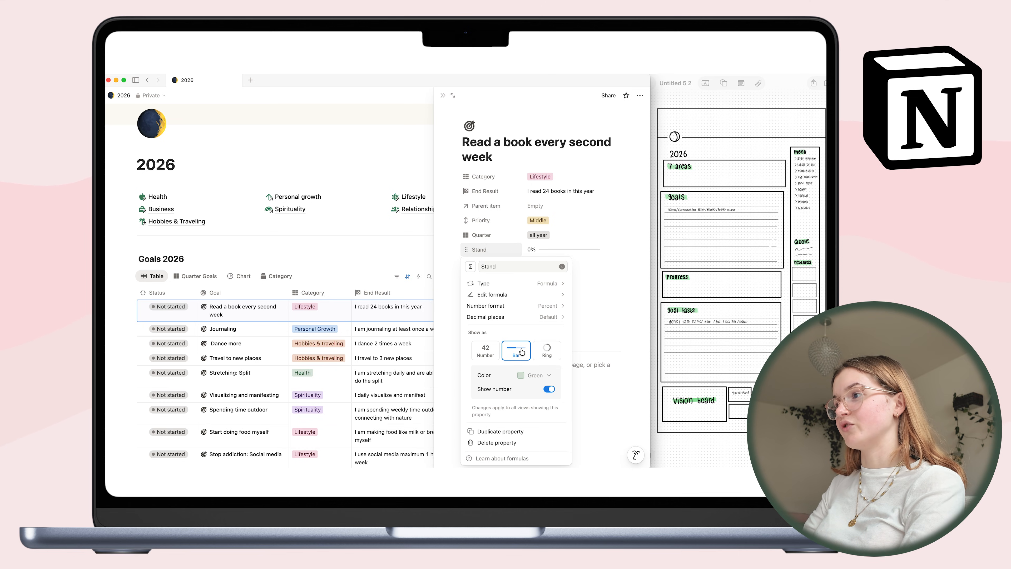
left_click(434, 288)
left_click(405, 237)
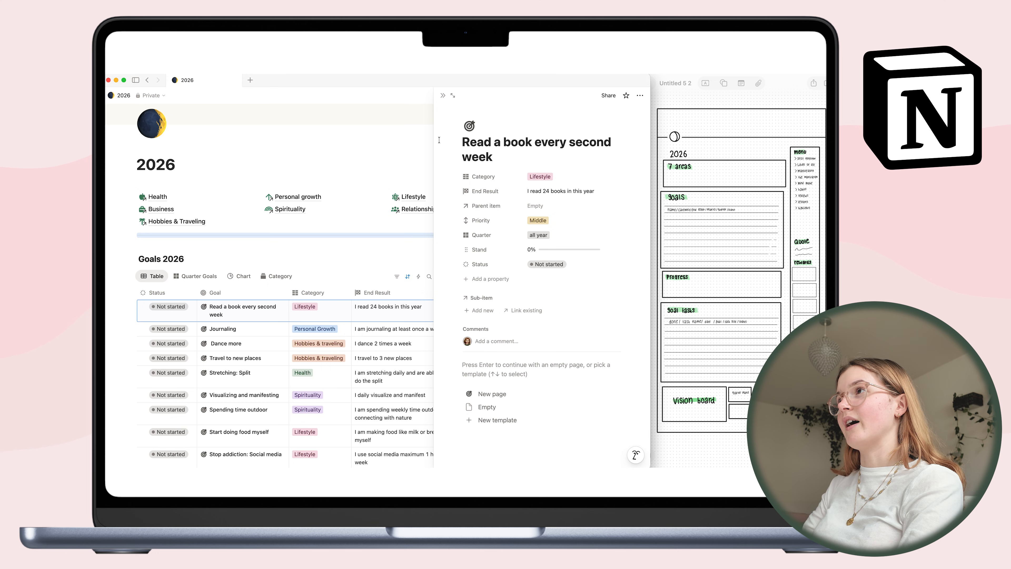
left_click(443, 95)
Step: Check the Stand progress bars in the Goals 2026 table and expand the Progress section below it
scroll(425, 327, "right", 5)
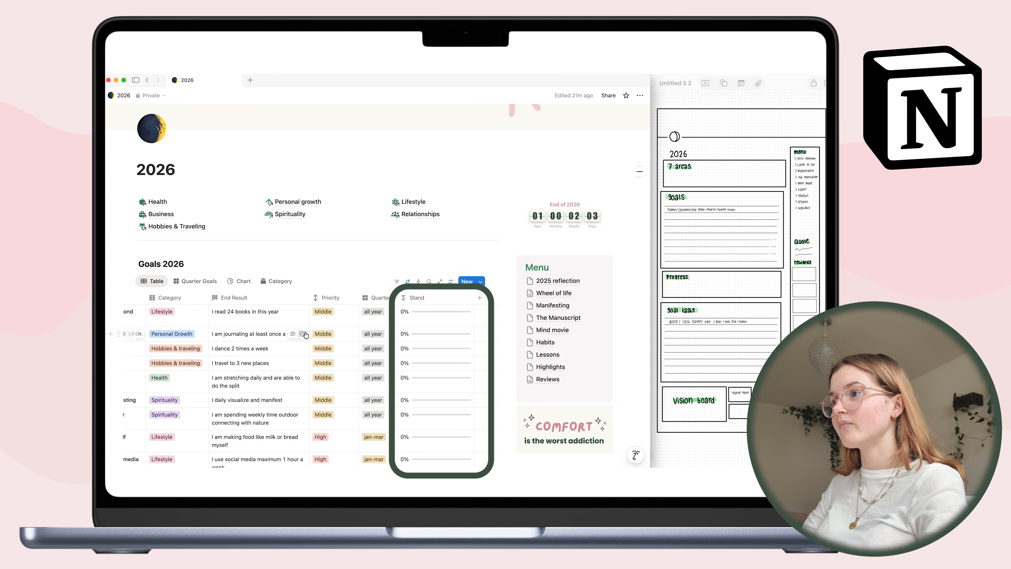
scroll(358, 358, "left", 5)
scroll(283, 398, "down", 5)
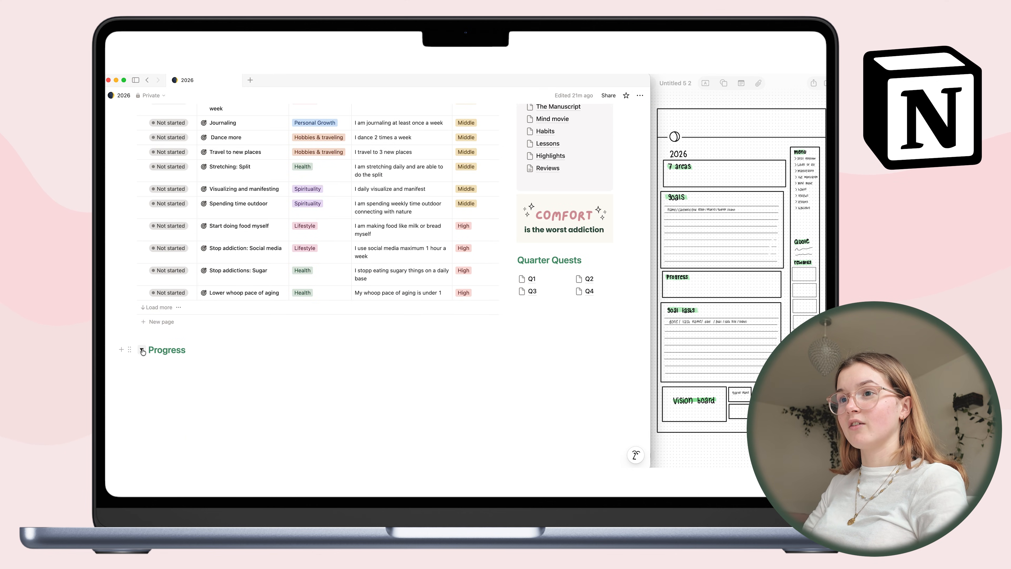
left_click(142, 350)
scroll(247, 369, "down", 8)
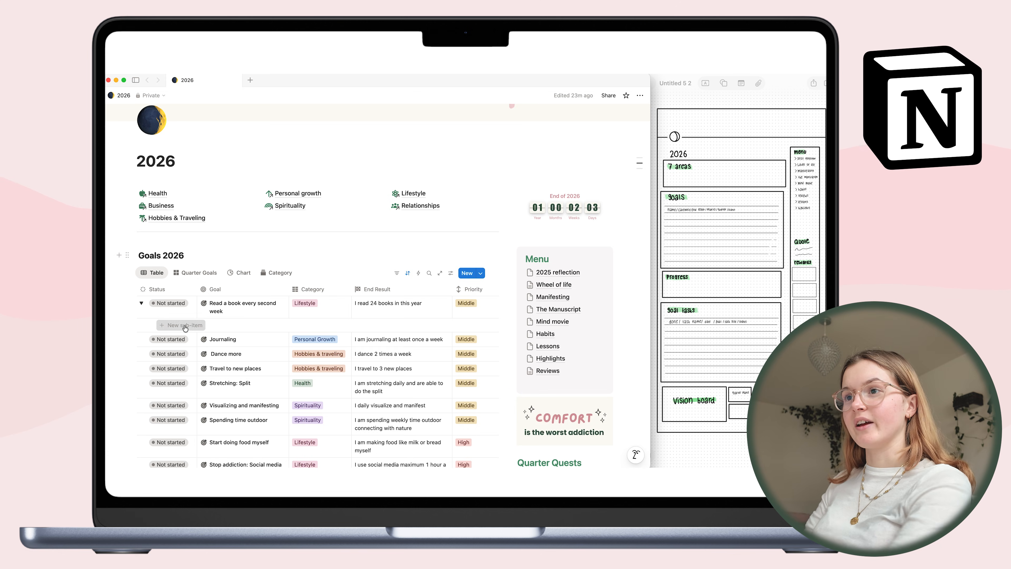
Step: Add a sub-item named "Test" under "Read a book every second week", set its status to Done, and check the goal's Stand bar
left_click(184, 325)
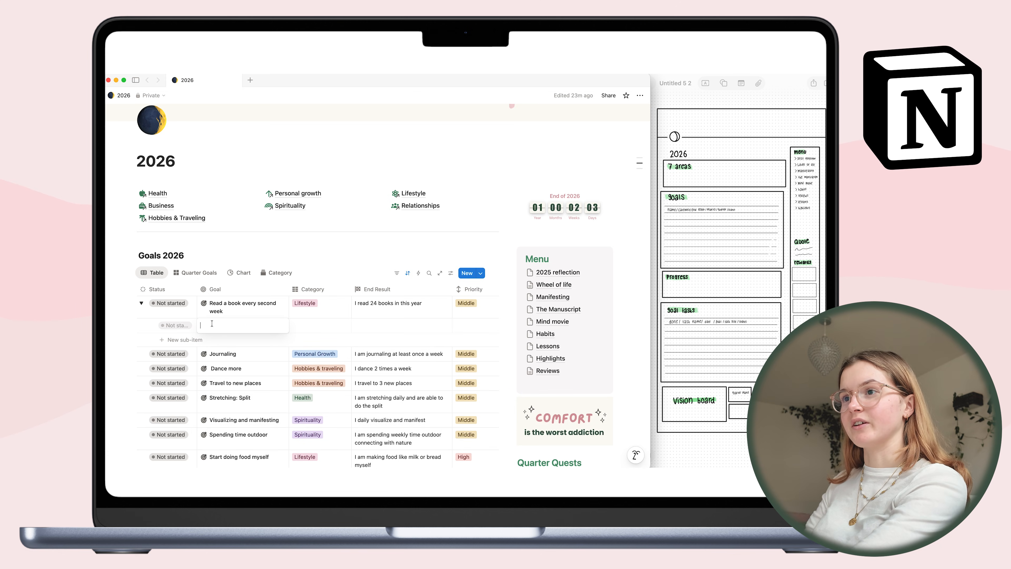
type("Test")
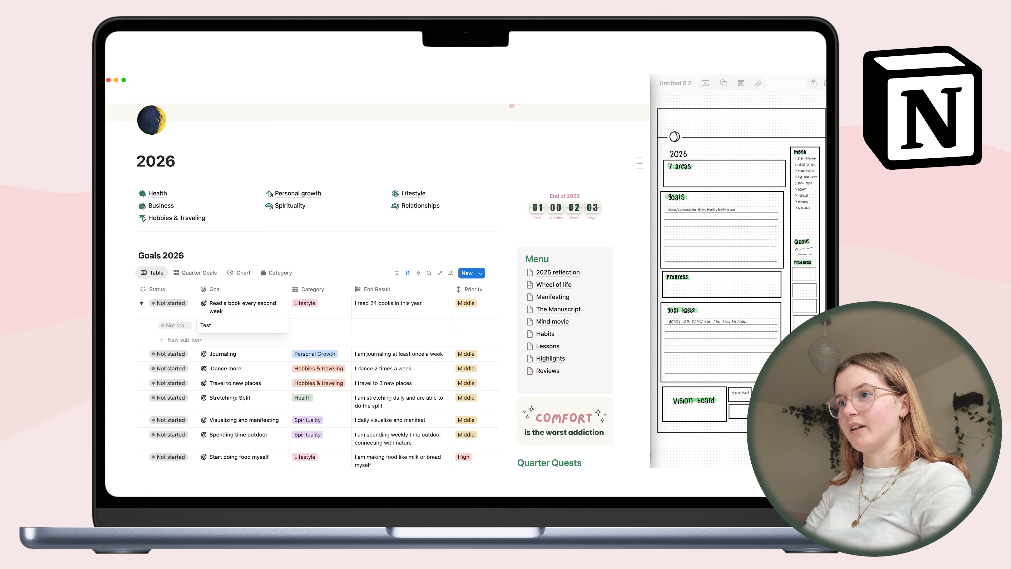
key("Return")
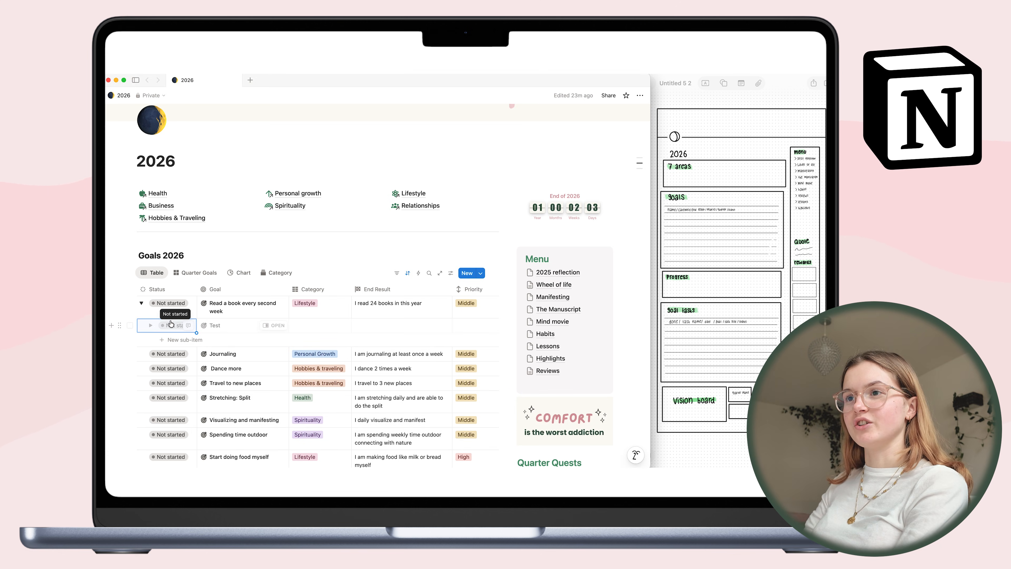
left_click(172, 323)
left_click(173, 420)
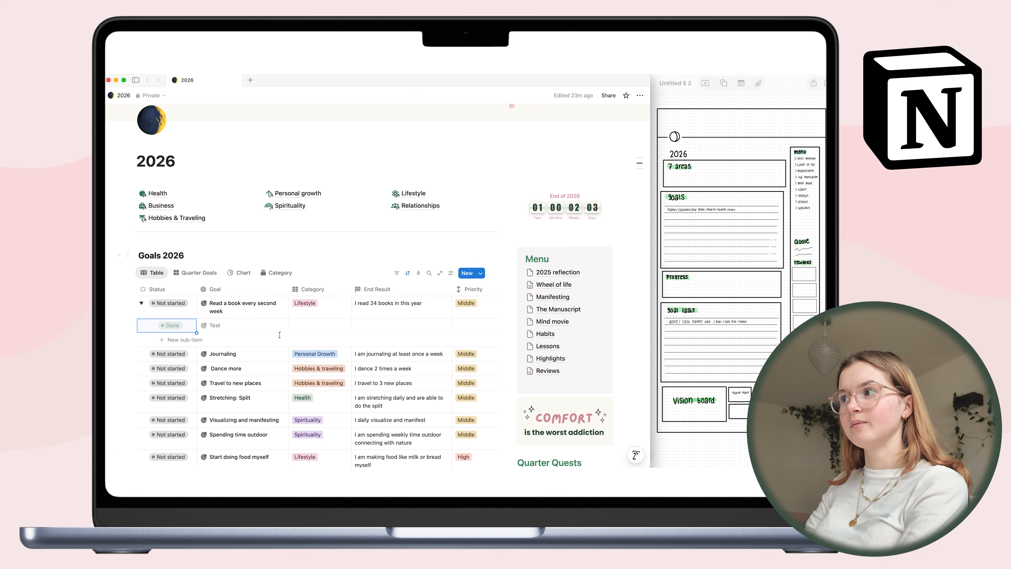
scroll(279, 335, "right", 5)
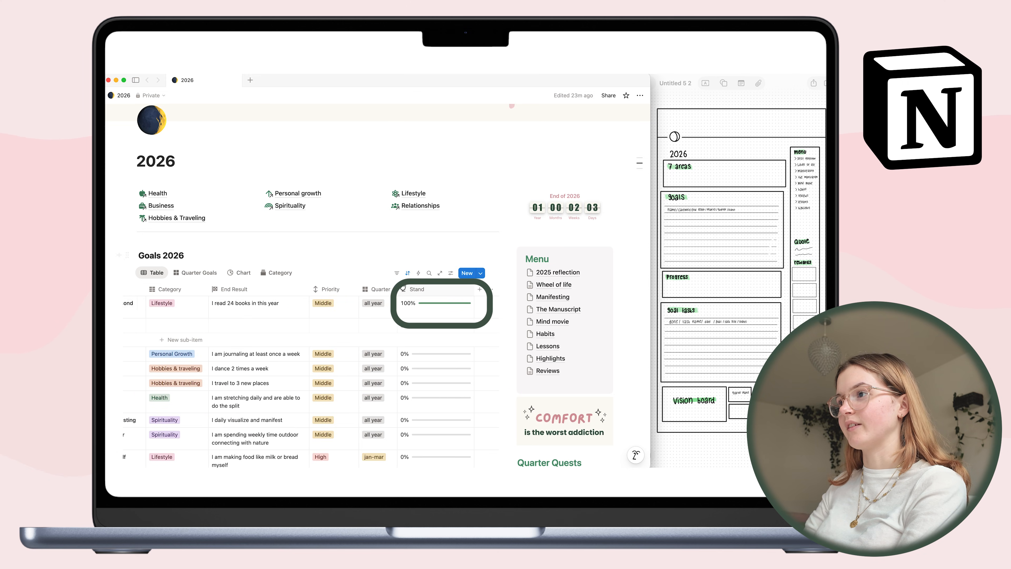
scroll(388, 308, "left", 5)
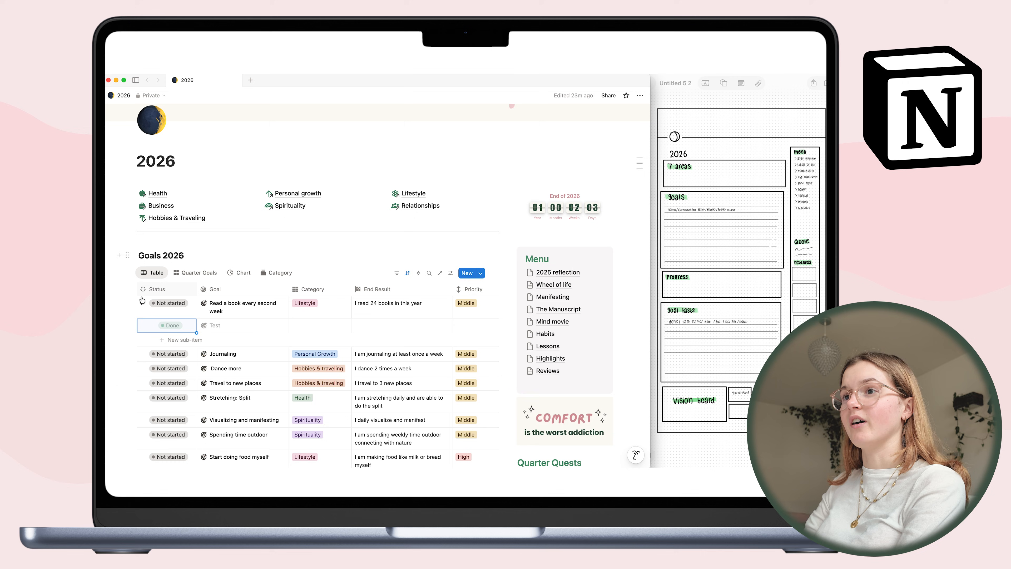
Step: Move the "Test" sub-item to the trash, and review the Progress gallery's layout settings and card size options
scroll(178, 327, "down", 15)
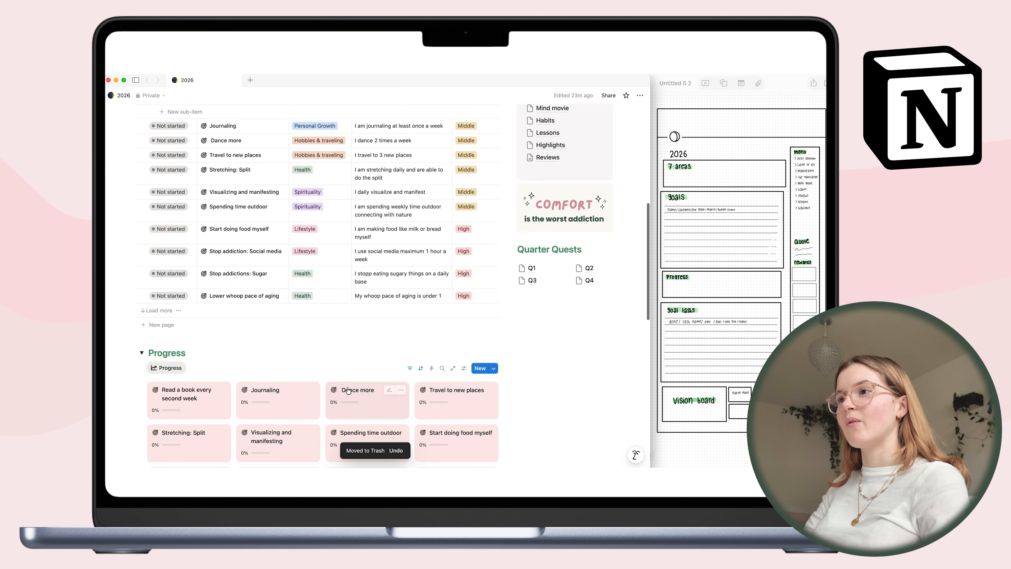
scroll(346, 388, "down", 3)
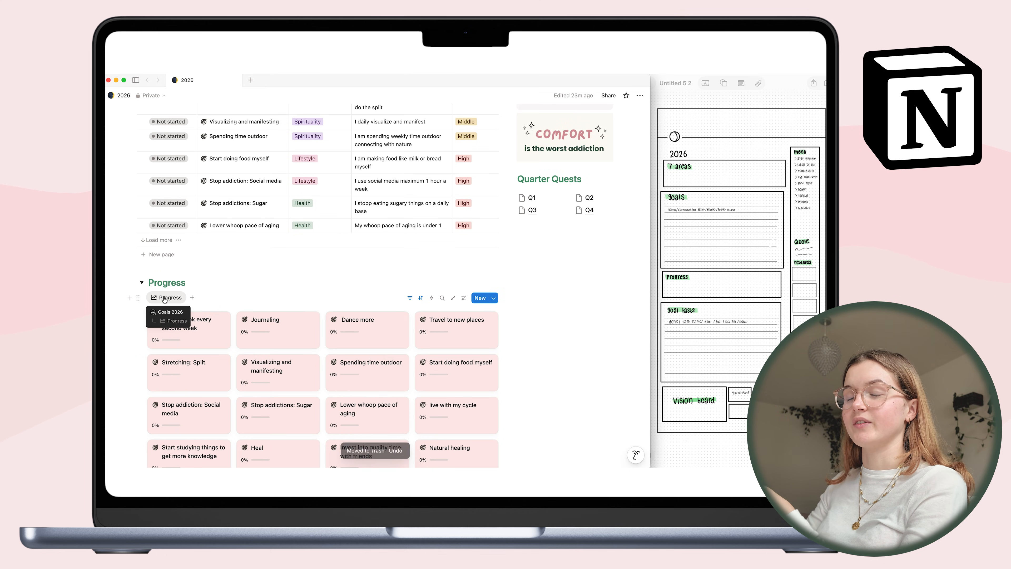
scroll(264, 322, "up", 5)
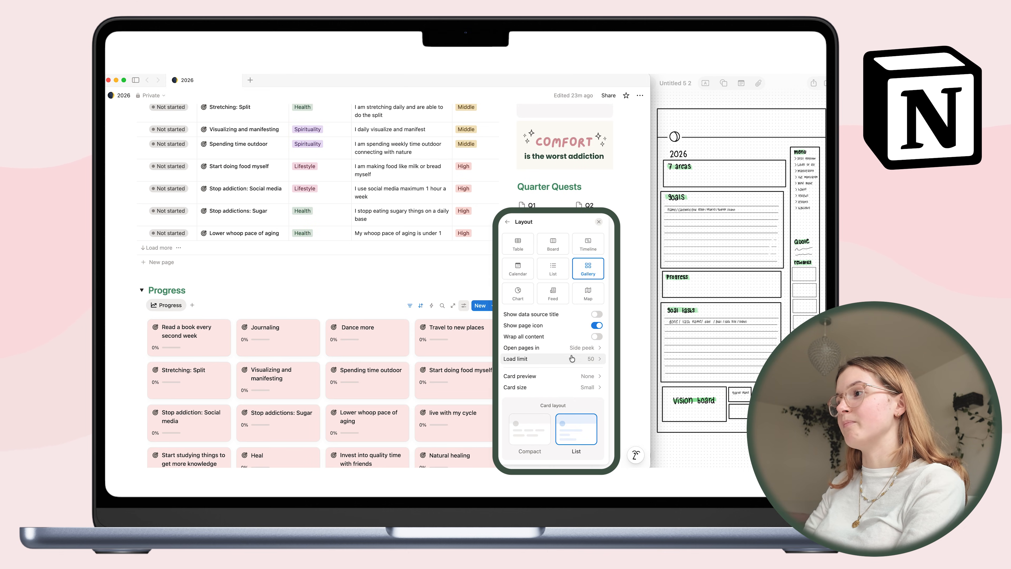
left_click(553, 388)
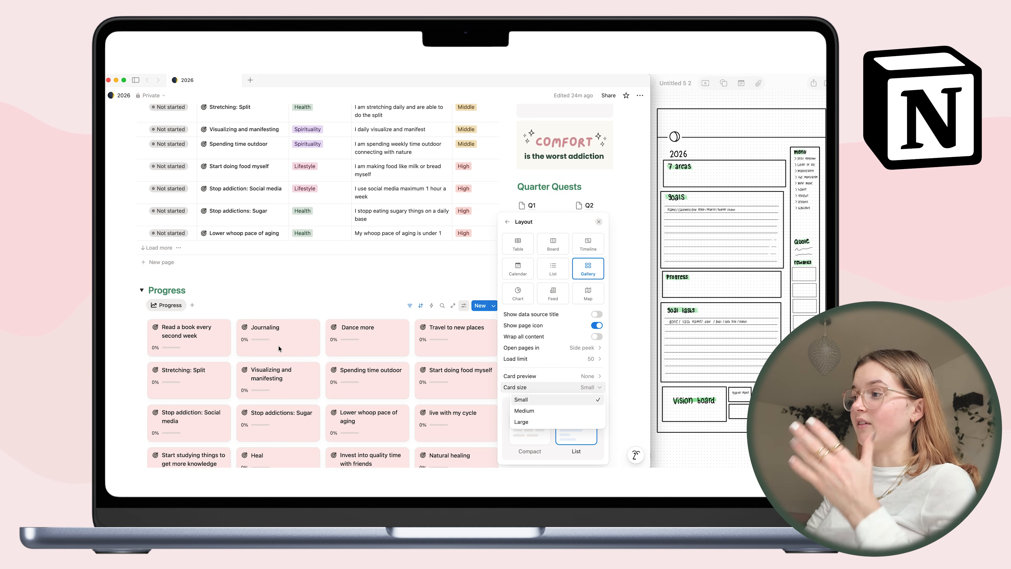
left_click(377, 257)
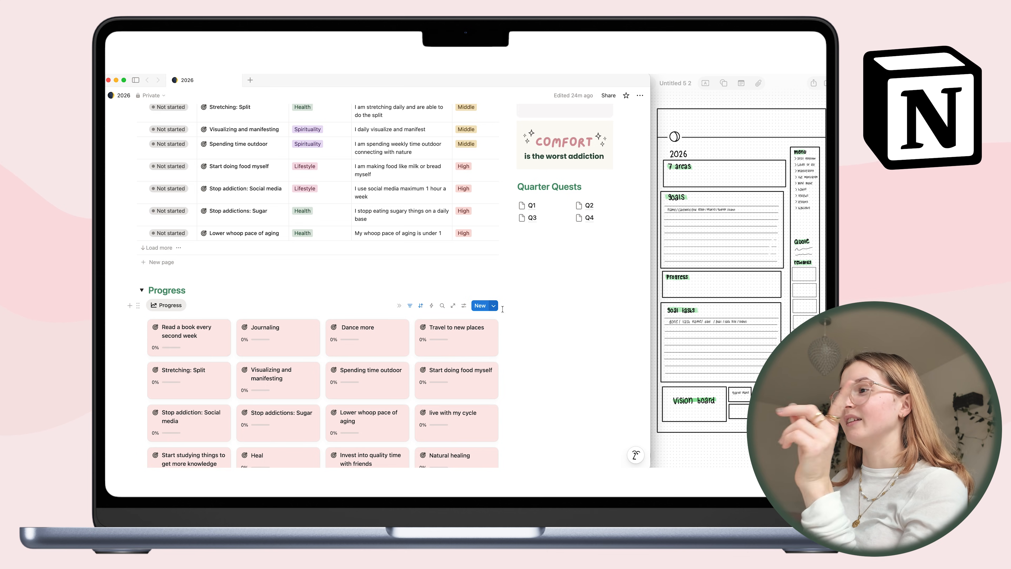
Step: Inspect the Progress gallery's conditional color rules for the Stand property, and close the view settings
left_click(464, 305)
left_click(458, 293)
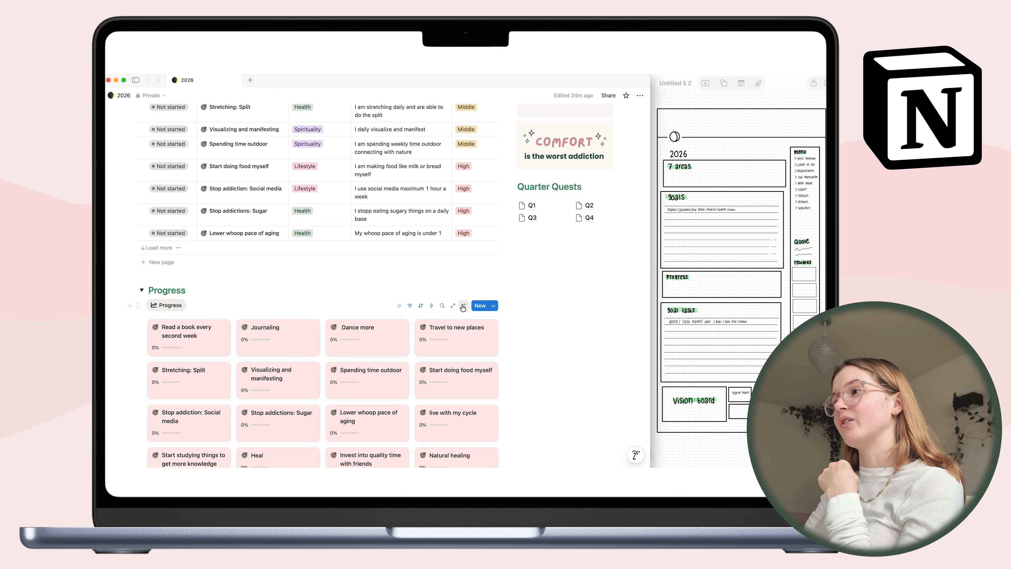
left_click(464, 305)
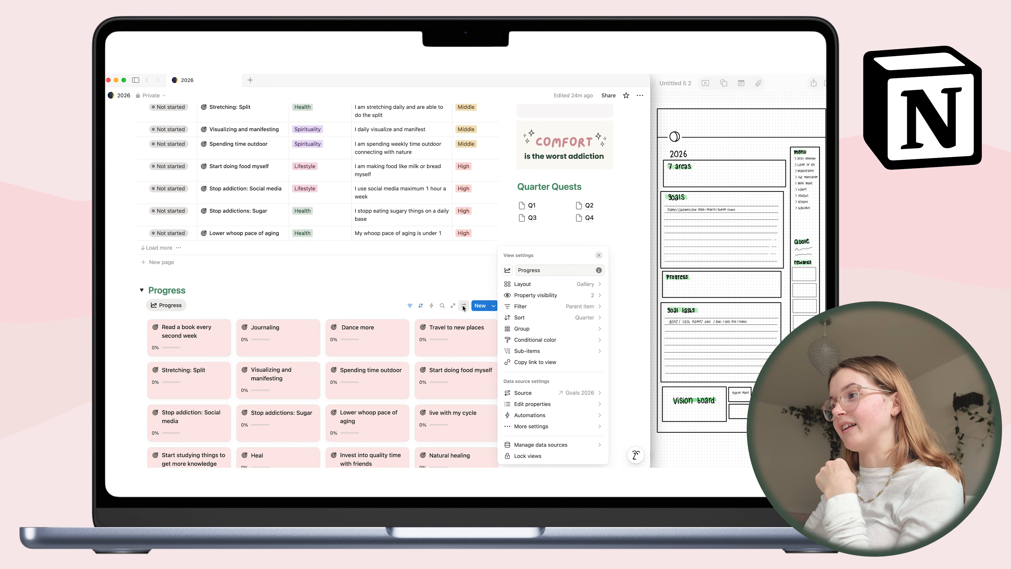
left_click(564, 339)
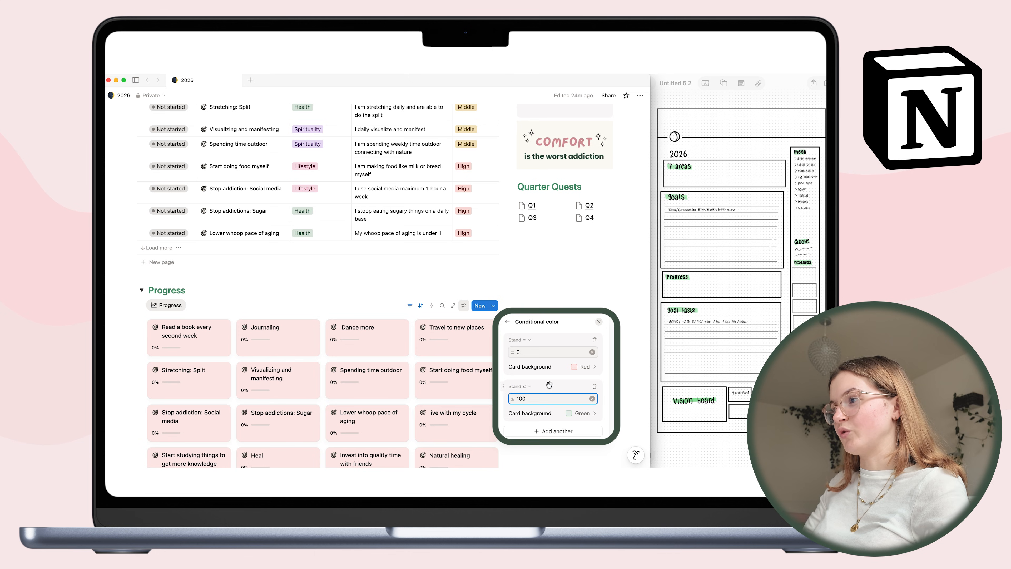
left_click(383, 291)
Step: Look through all Progress cards, compare them with the Progress box in the hand-drawn page sketch, and return to the 2026 page
scroll(437, 411, "down", 5)
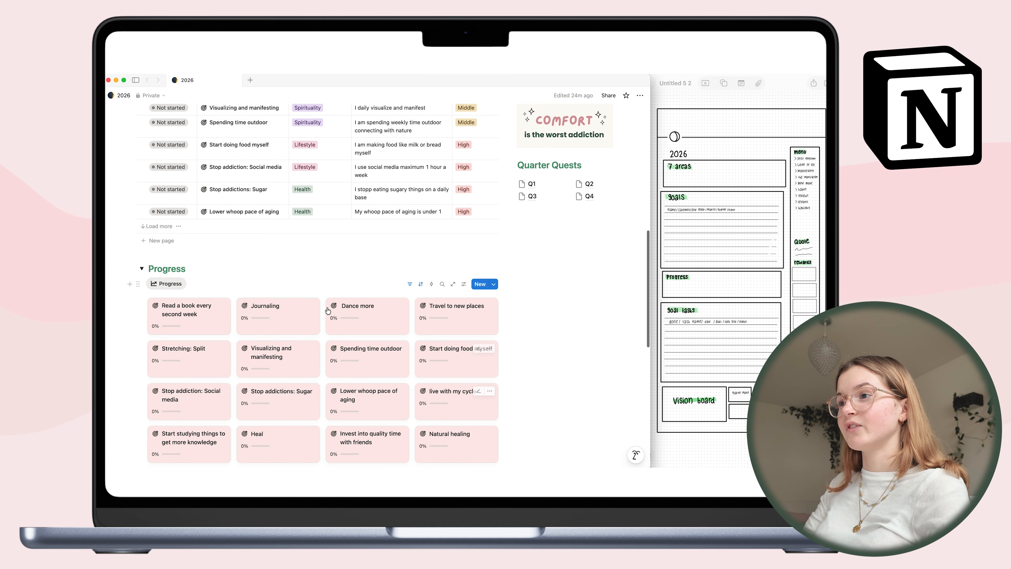
scroll(437, 411, "down", 3)
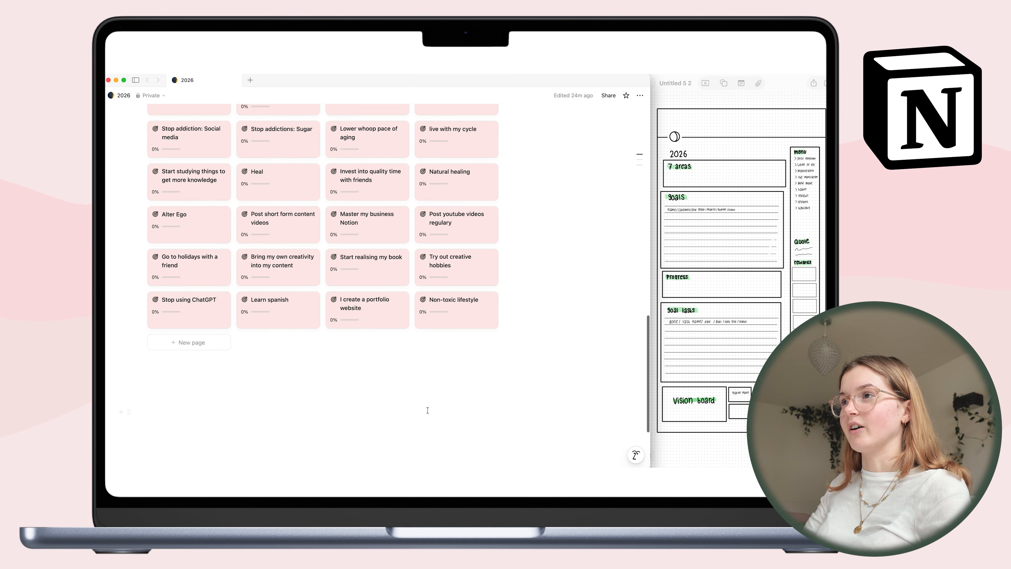
scroll(432, 410, "up", 6)
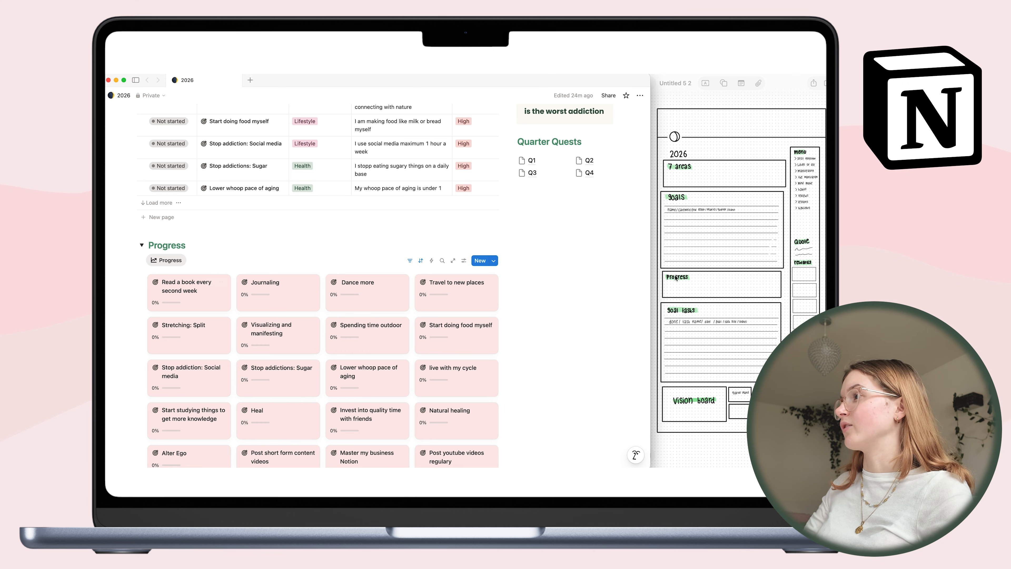
left_click(721, 287)
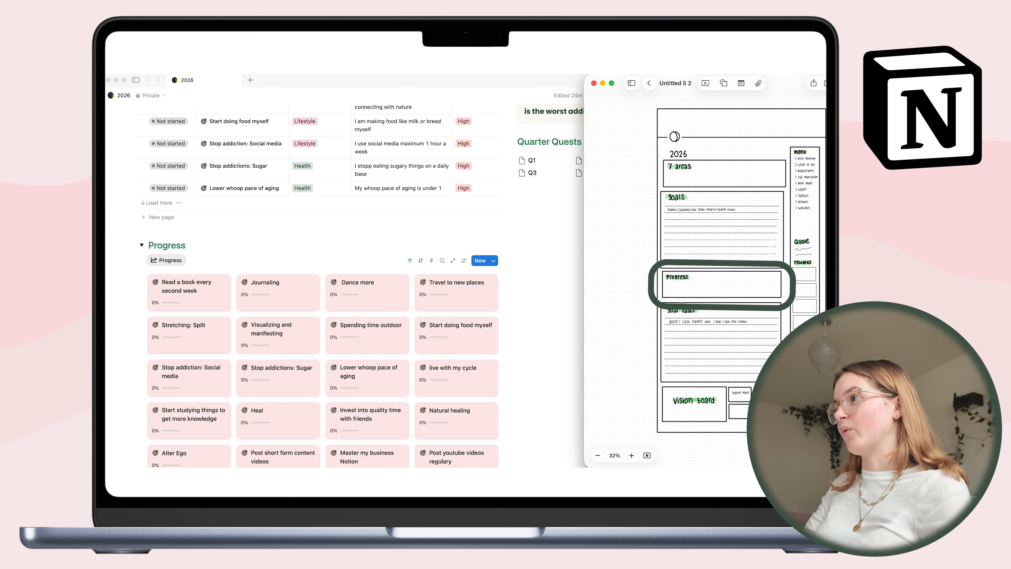
left_click(547, 291)
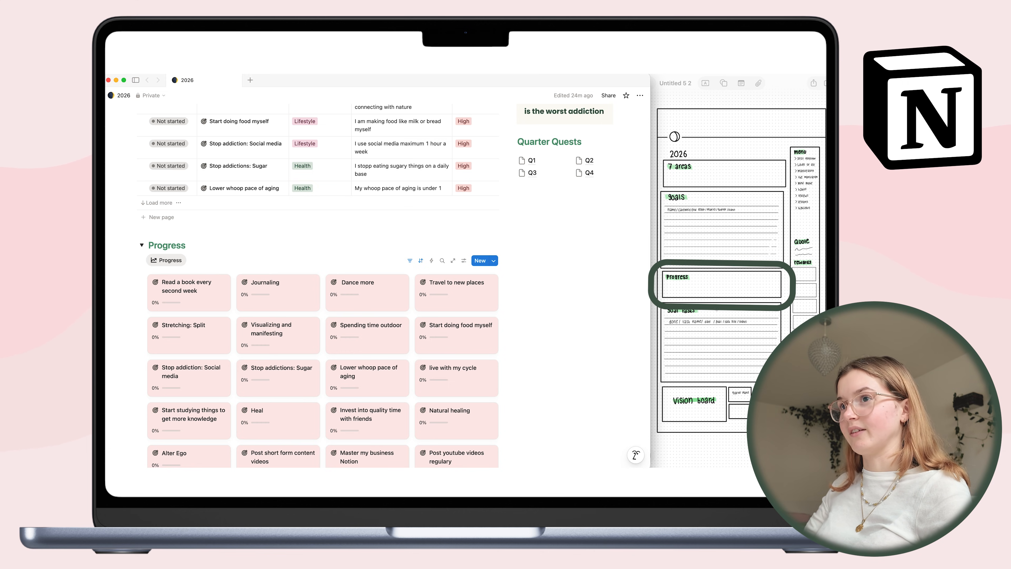